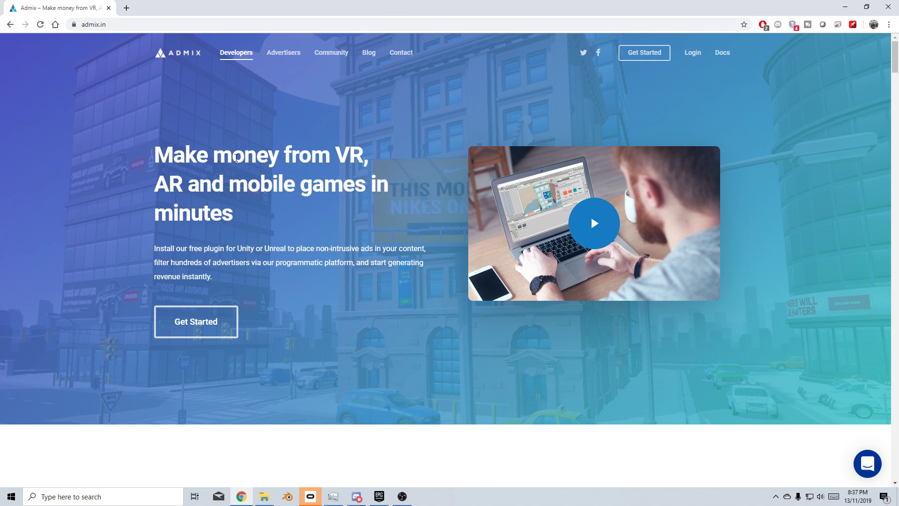
# - Open the Admix download page and copy the downloaded Admix folder into the plugins folder of UE_4.23's Engine directory
pyautogui.click(694, 61)
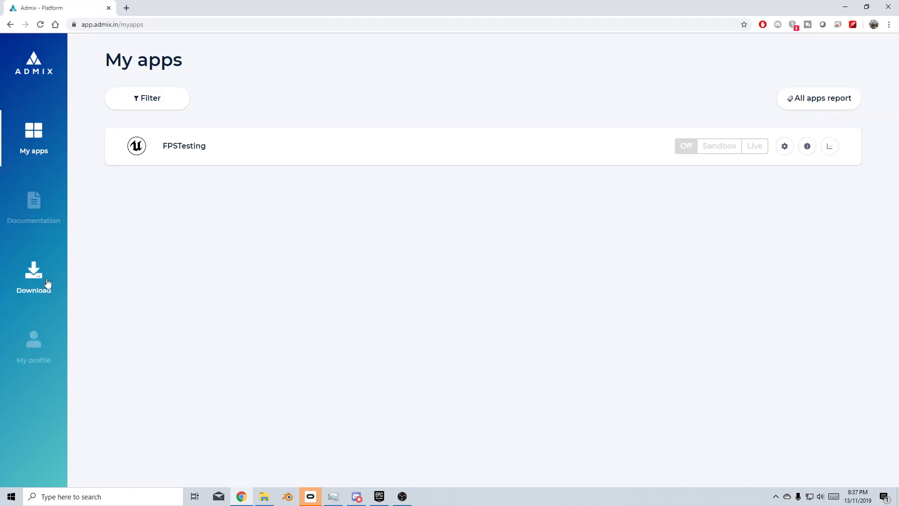
pyautogui.click(48, 282)
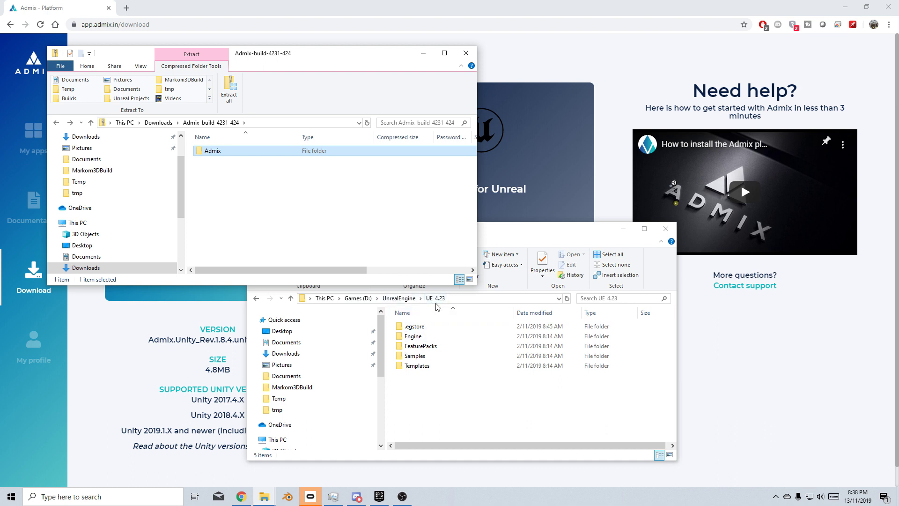
pyautogui.doubleClick(413, 335)
pyautogui.click(418, 405)
pyautogui.doubleClick(418, 405)
pyautogui.moveTo(212, 150); pyautogui.dragTo(670, 354)
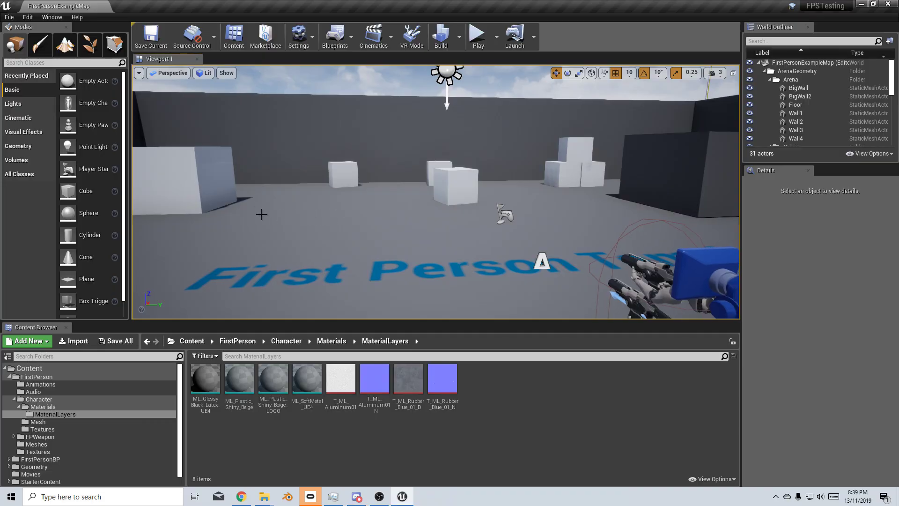
# - Enable the installed Admix beta plugin for the FPSTesting project and restart the editor
pyautogui.click(28, 17)
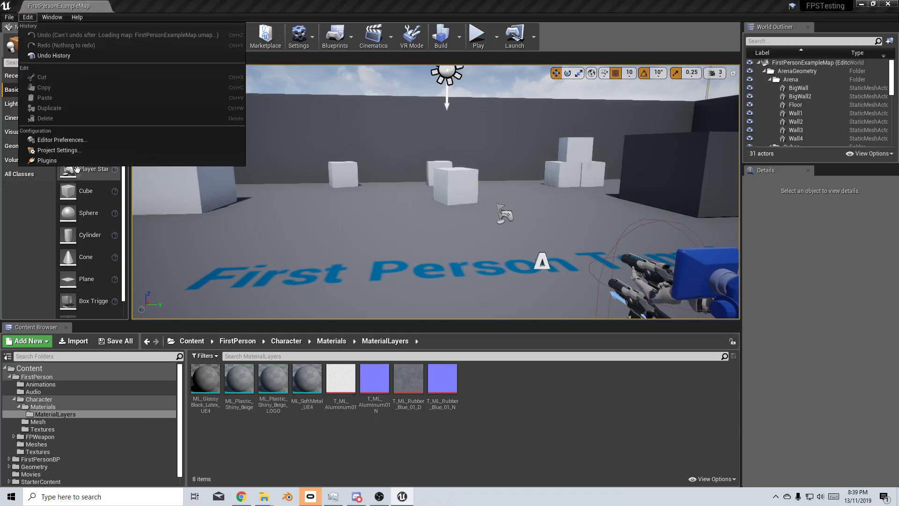
pyautogui.click(52, 160)
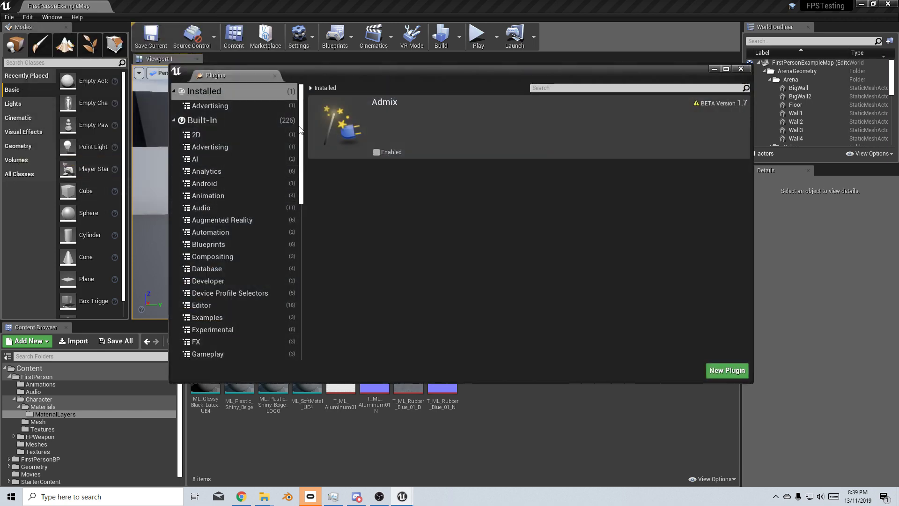
pyautogui.click(377, 152)
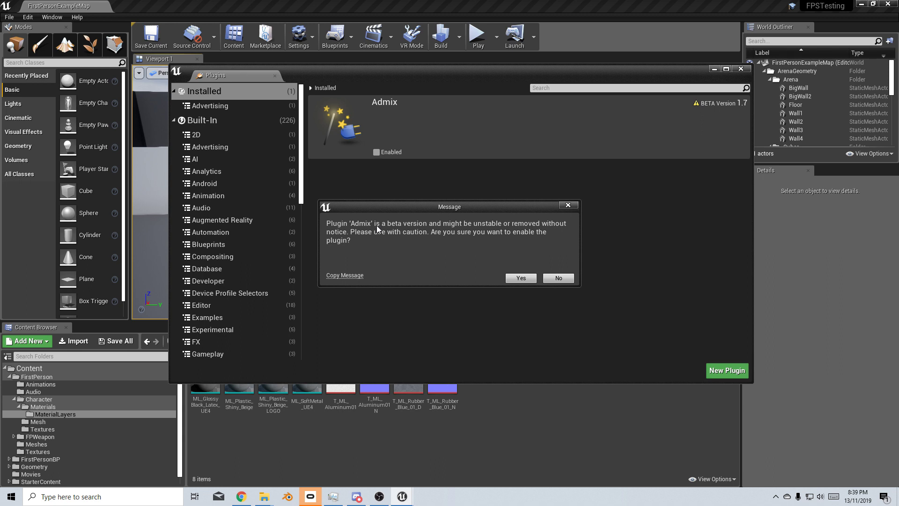
pyautogui.click(520, 278)
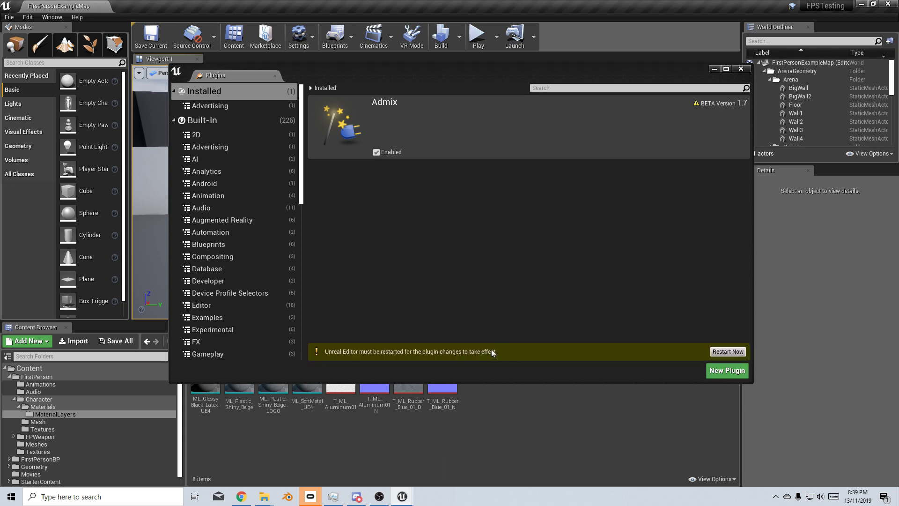
pyautogui.click(729, 351)
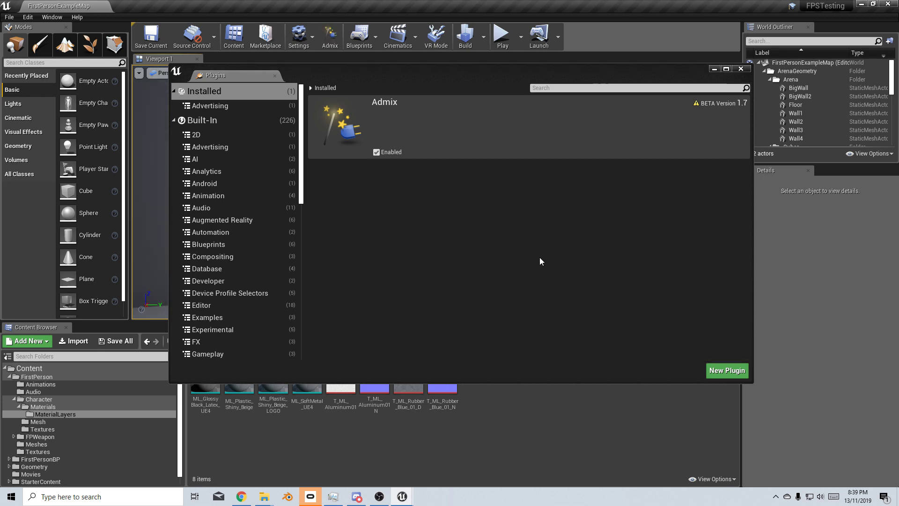
pyautogui.click(740, 69)
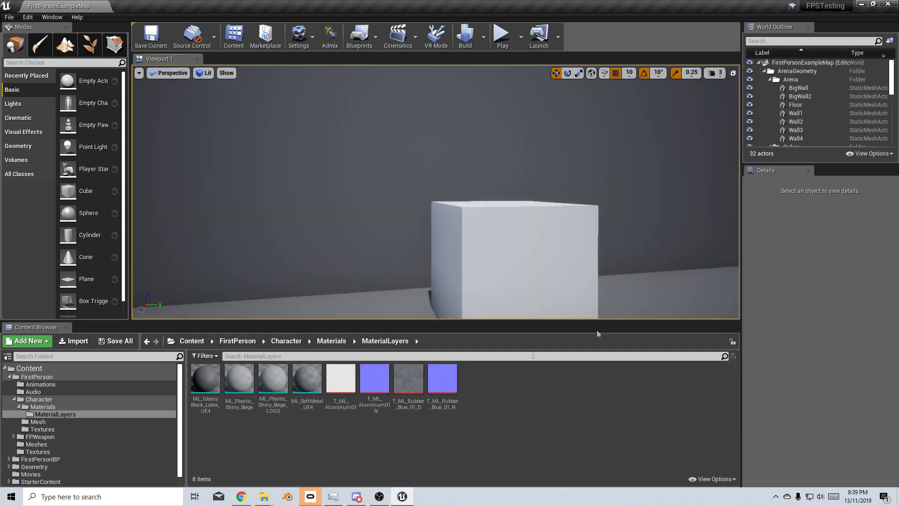
# - Log in to the Admix plugin with the account credentials and start creating placements
pyautogui.click(330, 44)
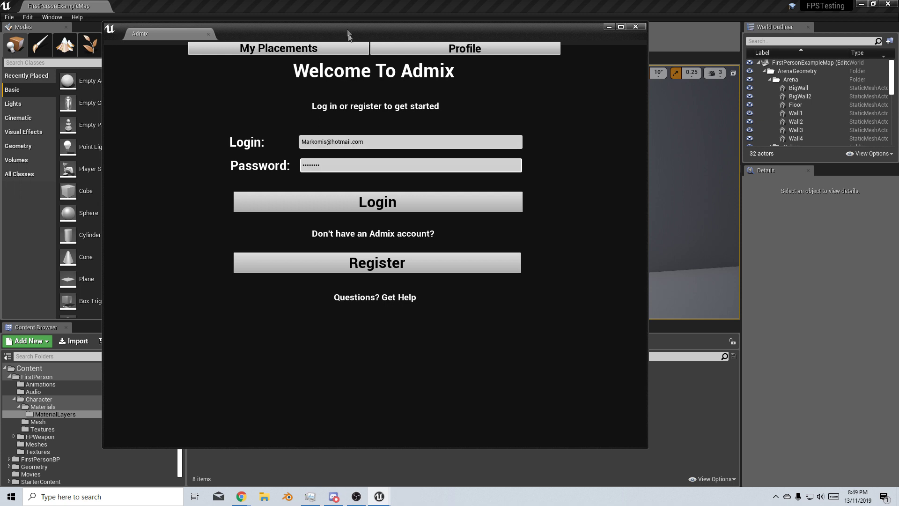
pyautogui.click(403, 202)
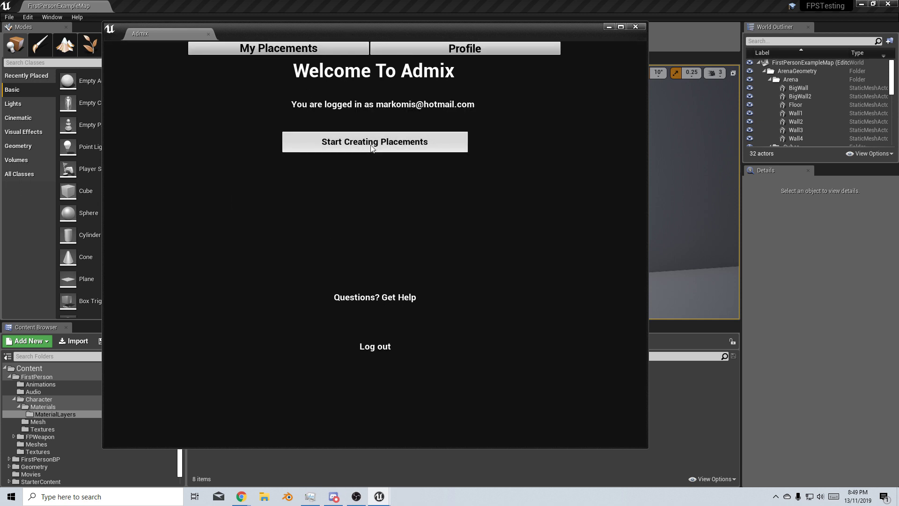
pyautogui.click(371, 147)
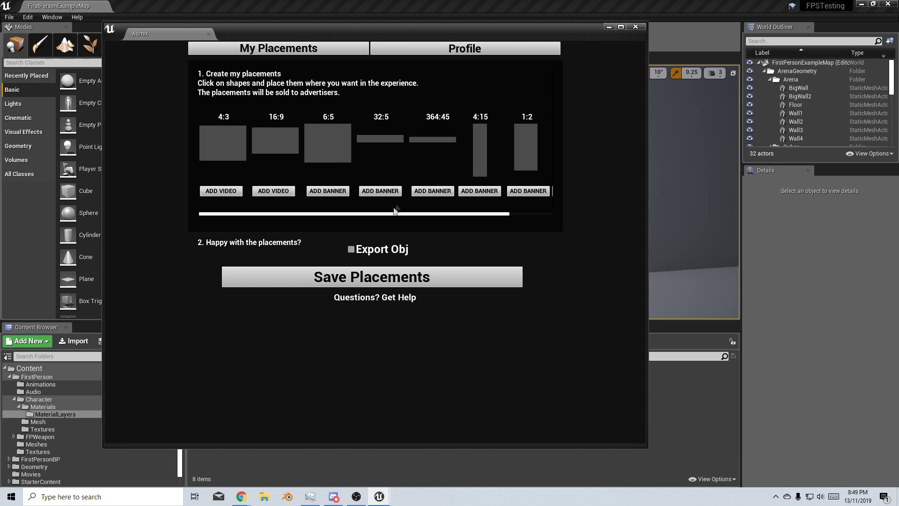
# - Add a 6:5 banner and a 1:2 banner placement to the level
pyautogui.moveTo(395, 213); pyautogui.dragTo(302, 214)
pyautogui.click(327, 191)
pyautogui.moveTo(423, 214); pyautogui.dragTo(466, 220)
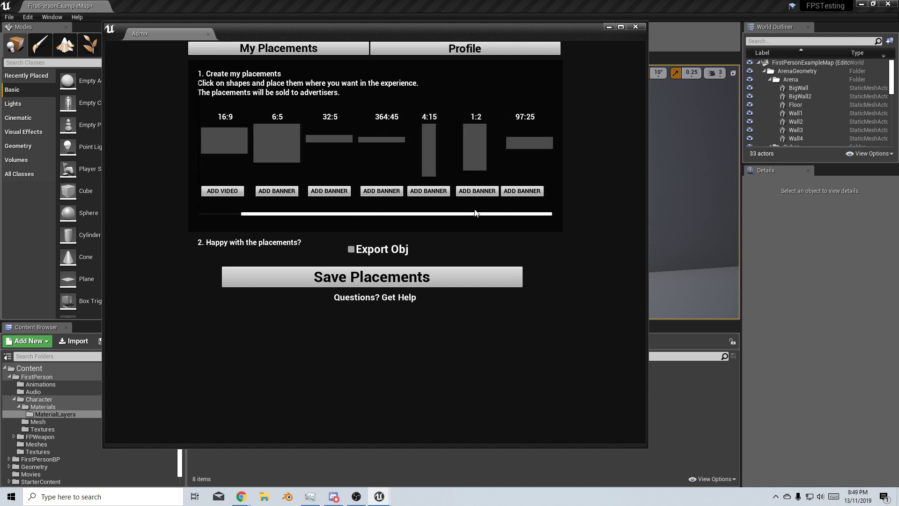
pyautogui.click(608, 28)
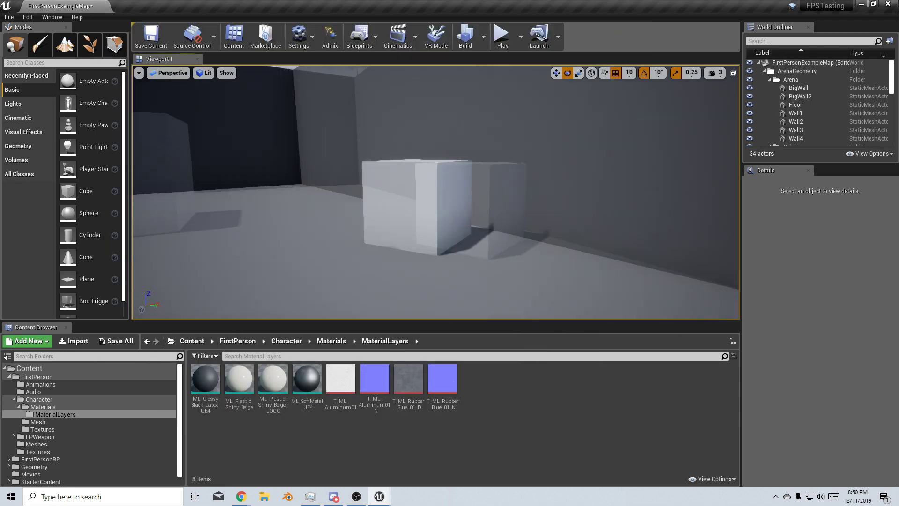
# - Move the 6:5 banner sideways along the wall to about Y -331.8, clear of the 1:2 banner
pyautogui.click(435, 225)
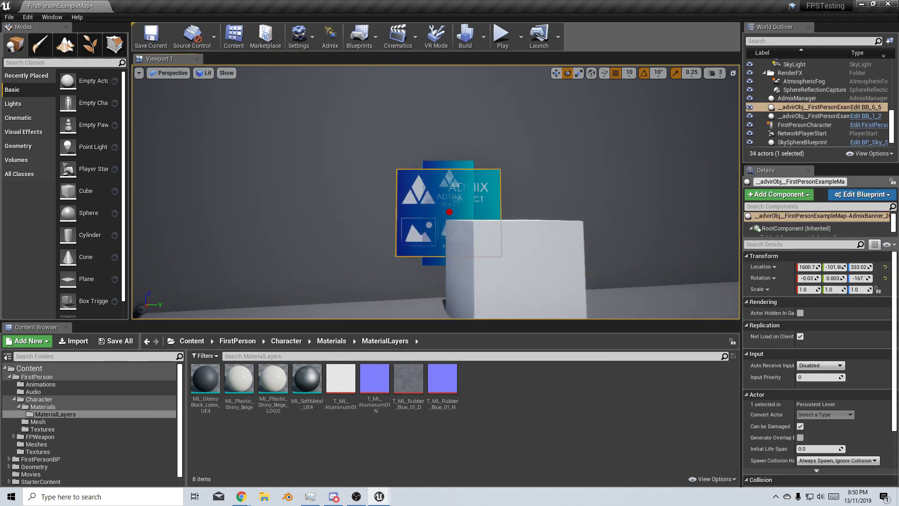
pyautogui.press('w')
pyautogui.moveTo(435, 225); pyautogui.dragTo(299, 215)
pyautogui.moveTo(568, 177); pyautogui.dragTo(528, 175, button='right')
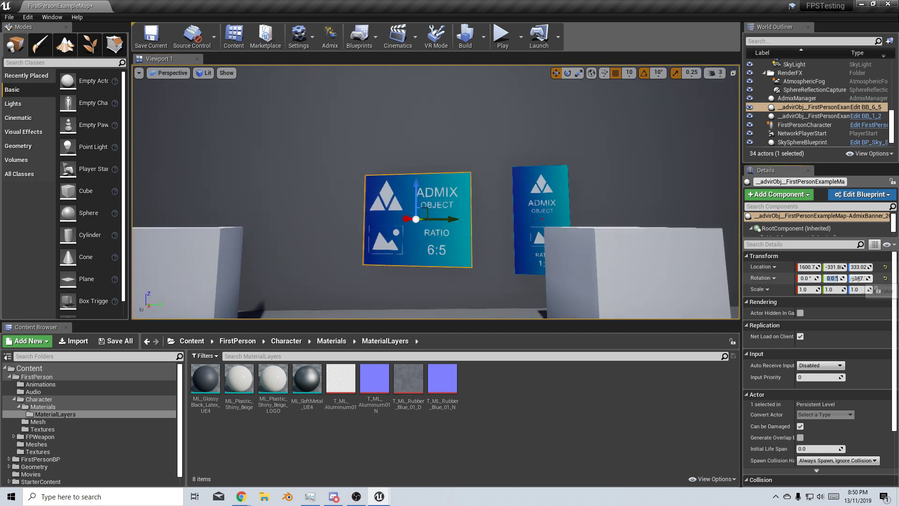
# - Reset the 6:5 banner's rotation and turn it to 180 degrees about Z so its front faces the room
pyautogui.click(885, 278)
pyautogui.press('e')
pyautogui.moveTo(428, 267)
pyautogui.mouseDown()
pyautogui.moveTo(395, 274)
pyautogui.moveTo(429, 266)
pyautogui.mouseUp()
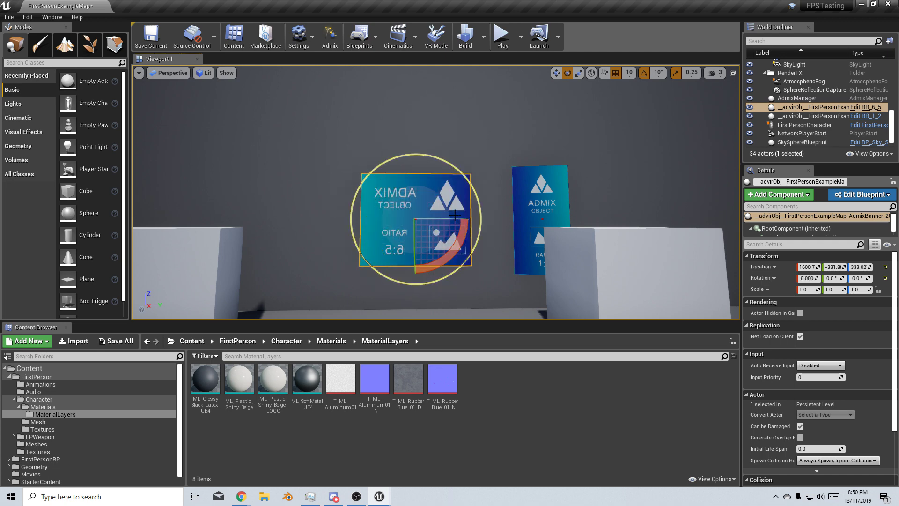
pyautogui.moveTo(453, 220); pyautogui.dragTo(421, 219)
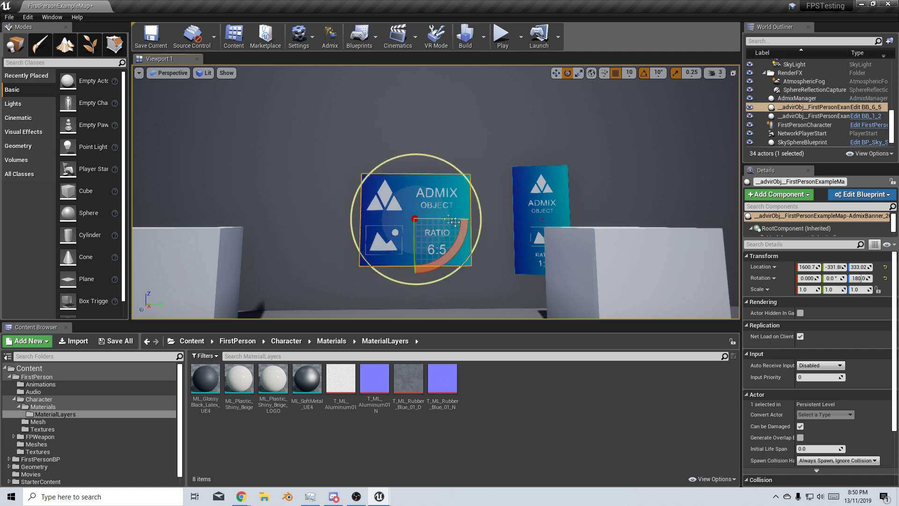
# - Straighten the 1:2 banner parallel to the 6:5 banner, setting its X and Y rotation to 0
pyautogui.click(542, 201)
pyautogui.click(808, 279)
pyautogui.write('0')
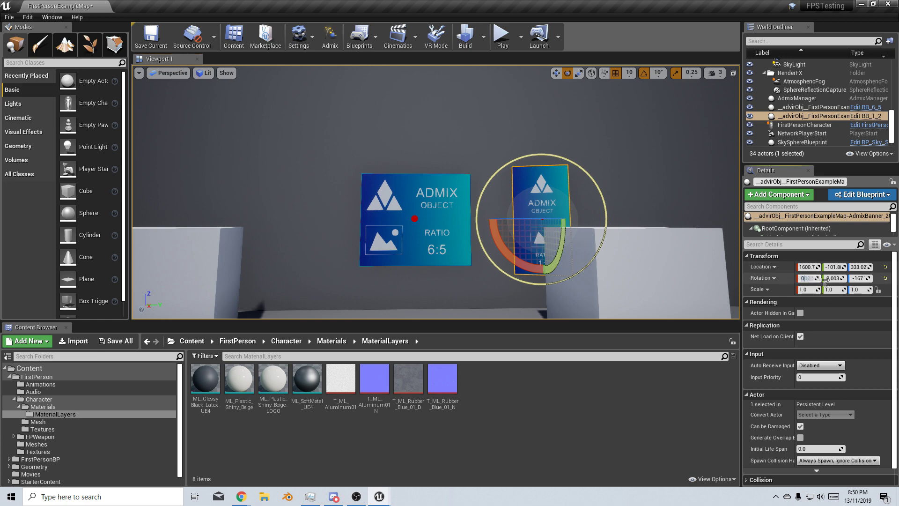
pyautogui.press('Return')
pyautogui.click(830, 278)
pyautogui.write('0')
pyautogui.press('Return')
pyautogui.click(858, 278)
# - Delete the cube standing in front of the 1:2 banner
pyautogui.click(621, 281)
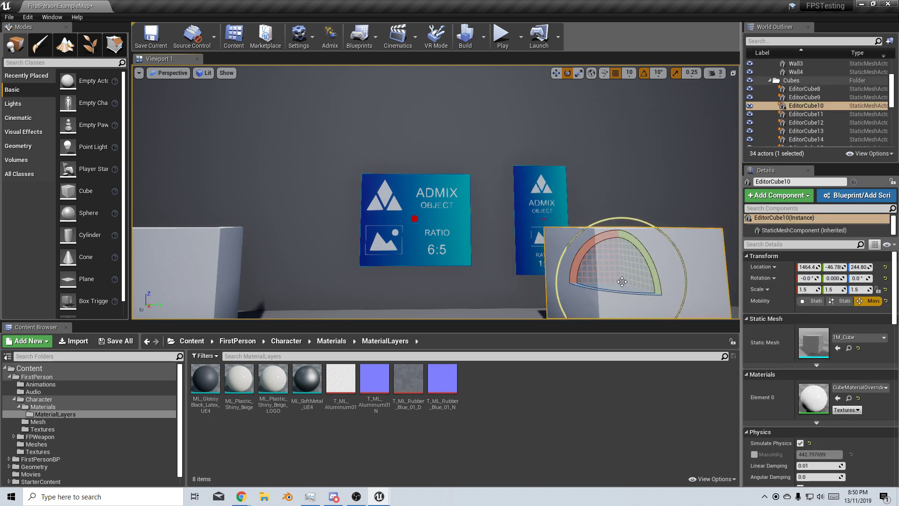
pyautogui.press('Delete')
pyautogui.moveTo(565, 283); pyautogui.dragTo(529, 305, button='right')
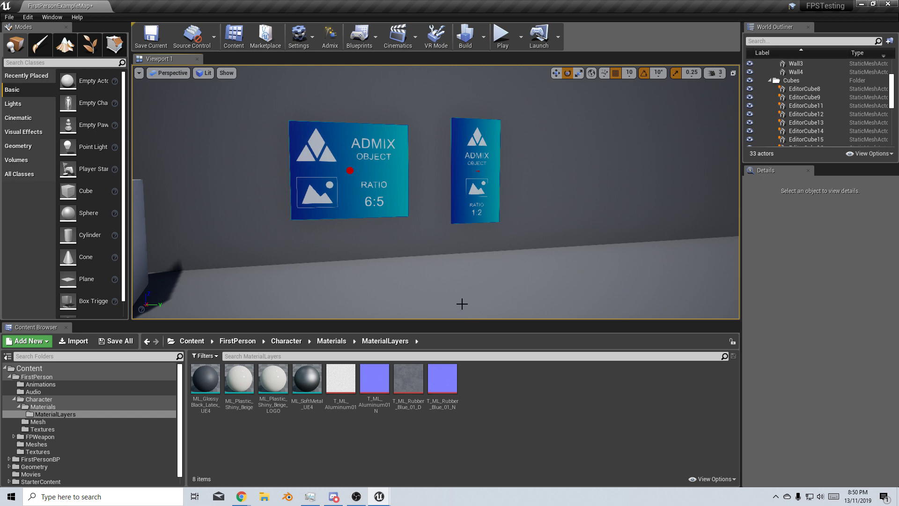
# - Save the Admix placements with Export Obj enabled, saving the FirstPersonExampleMap level and exporting the materials as images
pyautogui.click(378, 496)
pyautogui.click(409, 457)
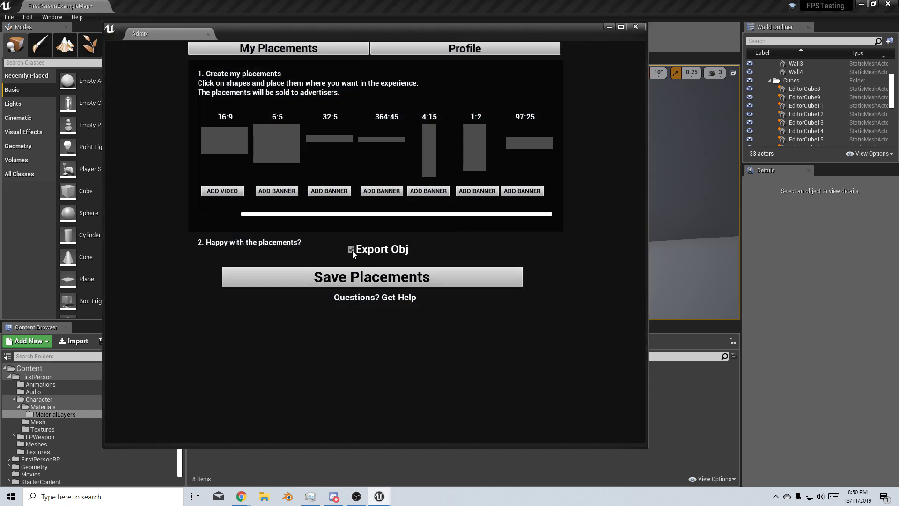
pyautogui.click(356, 272)
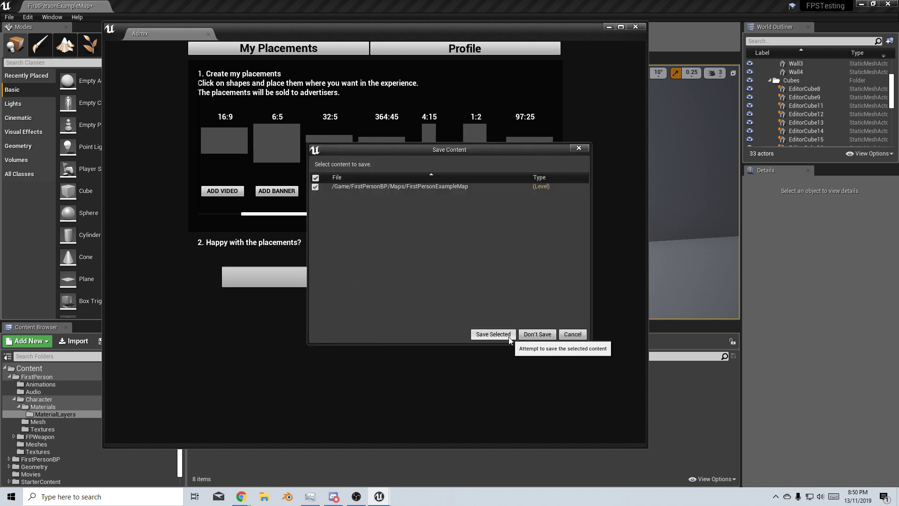
pyautogui.click(493, 334)
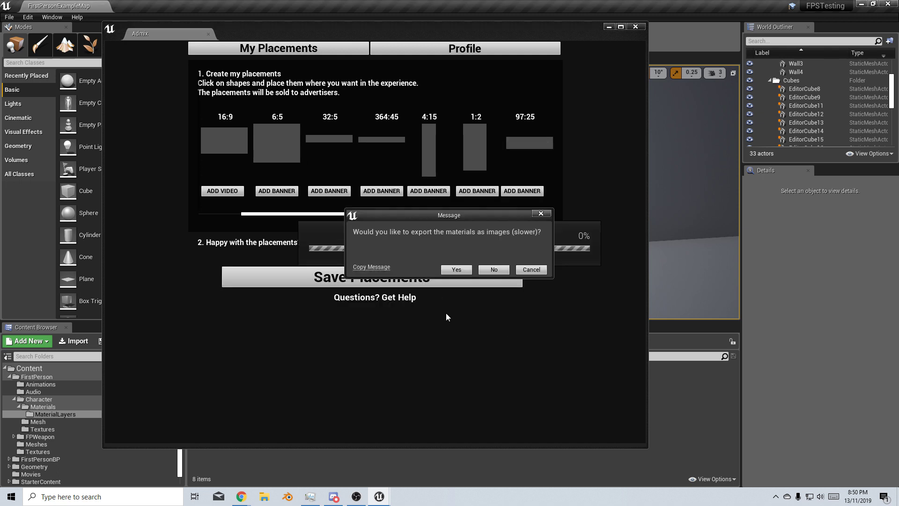
pyautogui.click(457, 271)
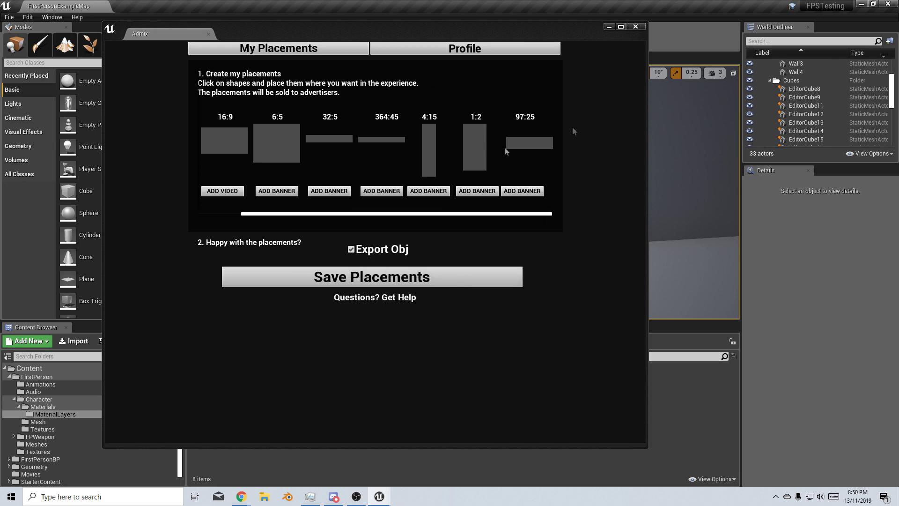
# - Play the level, walk up to the wall with the two banners to check them, and end the play session
pyautogui.click(608, 27)
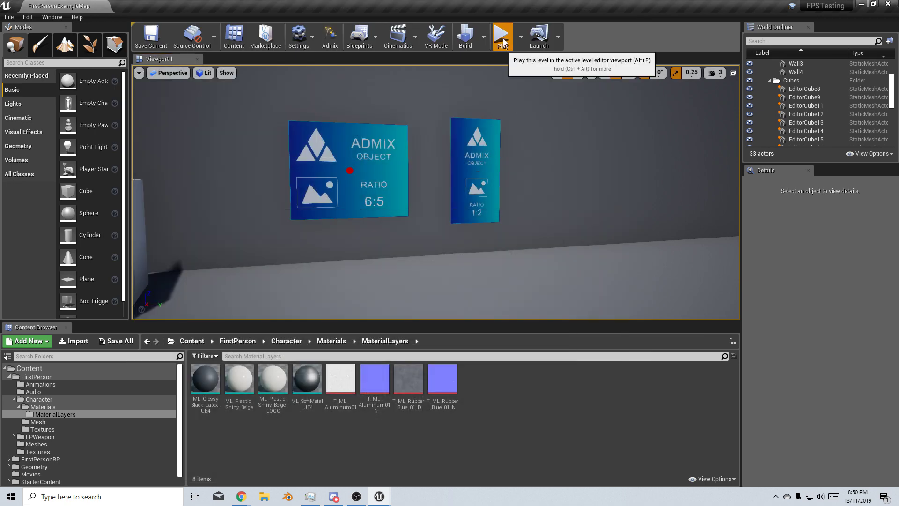
pyautogui.press('w')
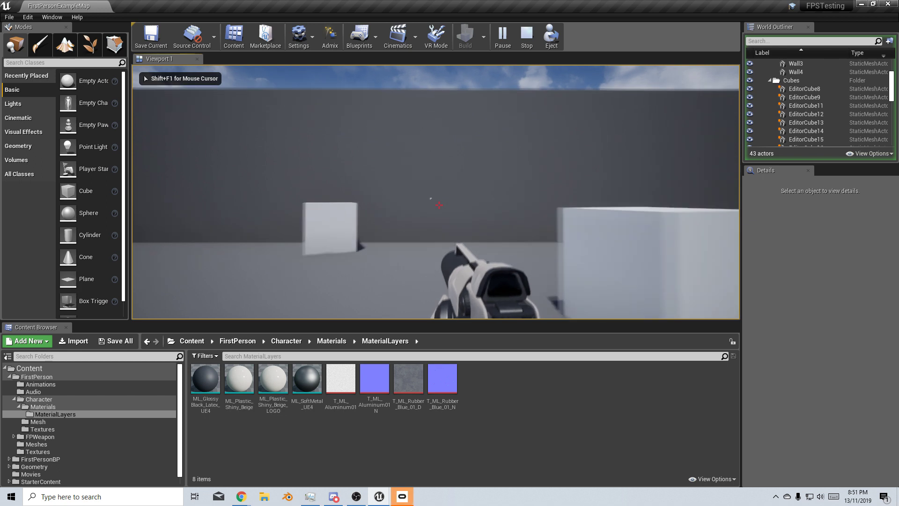
pyautogui.press('w')
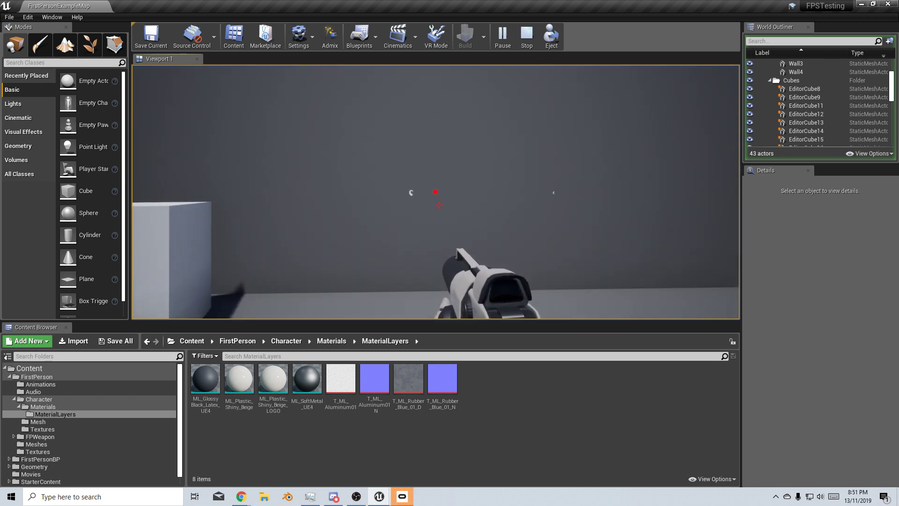
pyautogui.press('Escape')
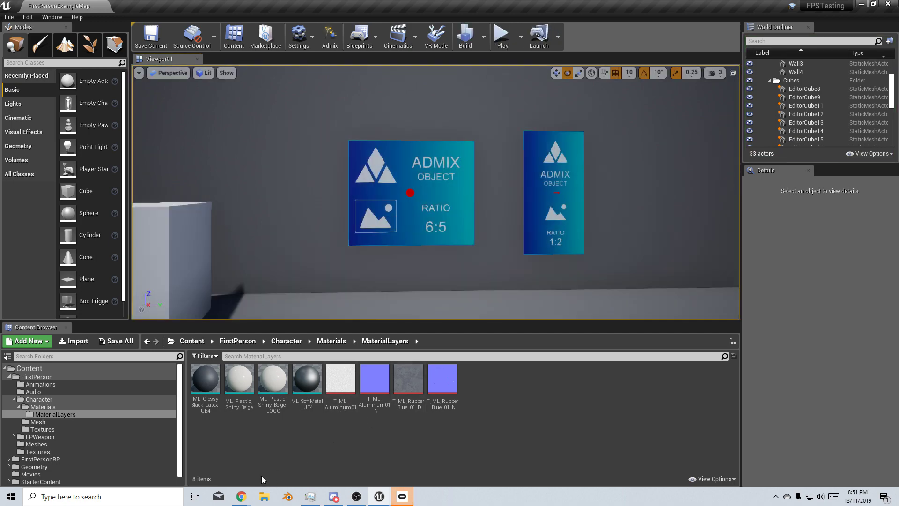
# - Switch to the Admix web platform in Chrome and set the FPSTesting app to Sandbox mode
pyautogui.click(241, 496)
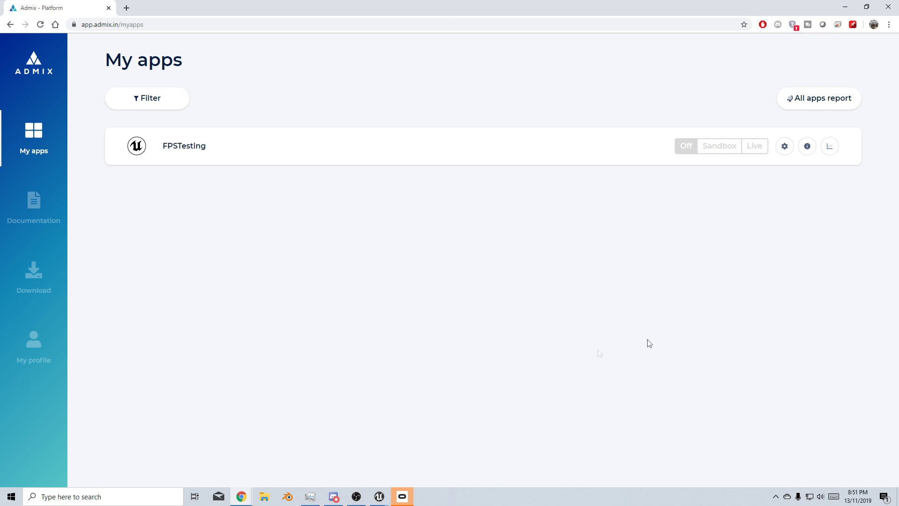
pyautogui.click(719, 146)
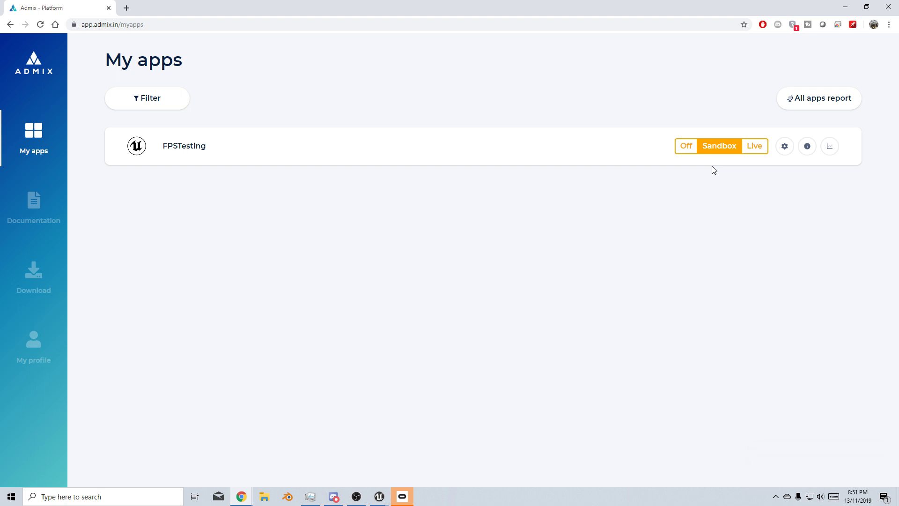
# - Open FPSTesting's placement settings and set both banner placements of FirstPersonExampleMap to Live
pyautogui.click(784, 146)
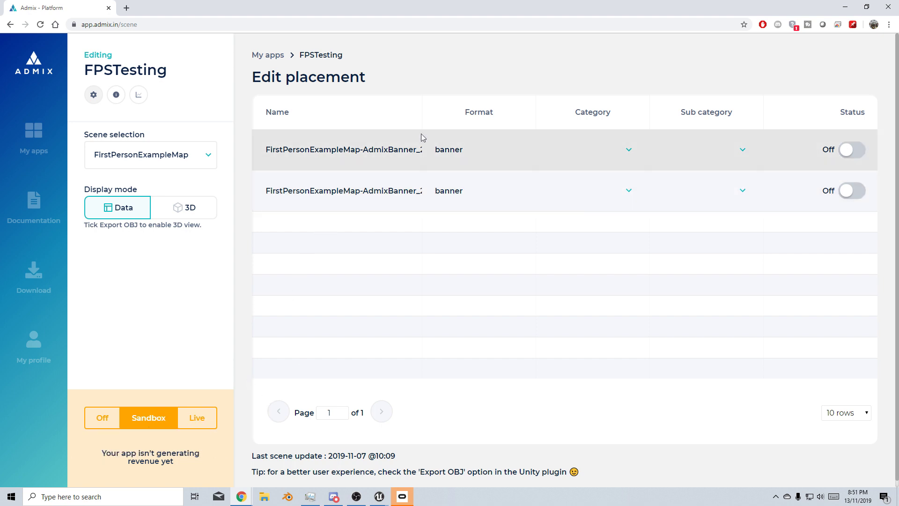
pyautogui.click(850, 151)
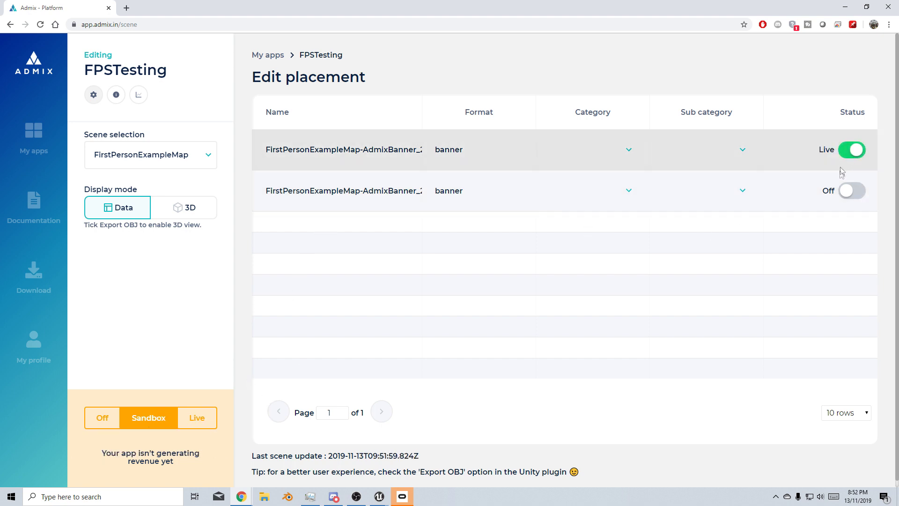
pyautogui.click(849, 192)
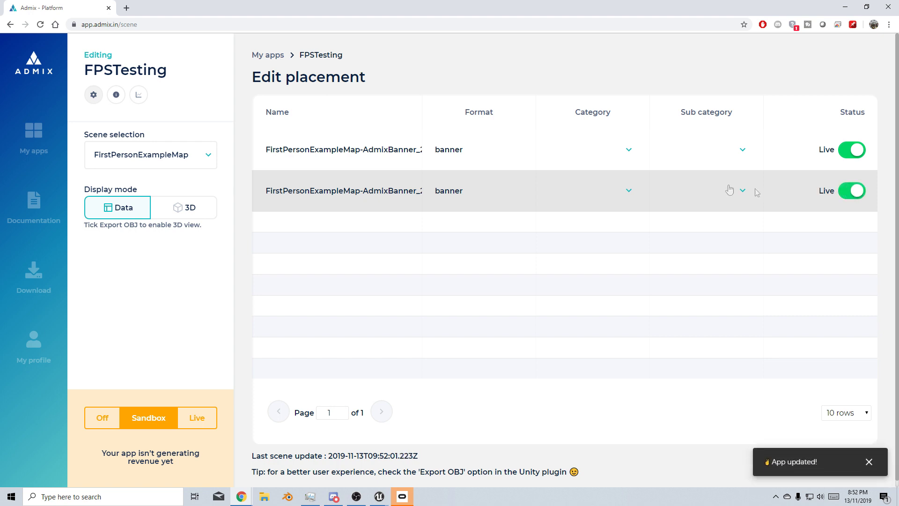
# - Set the first banner placement's category to Food & Drink and its sub category to Desserts & Baking
pyautogui.click(628, 150)
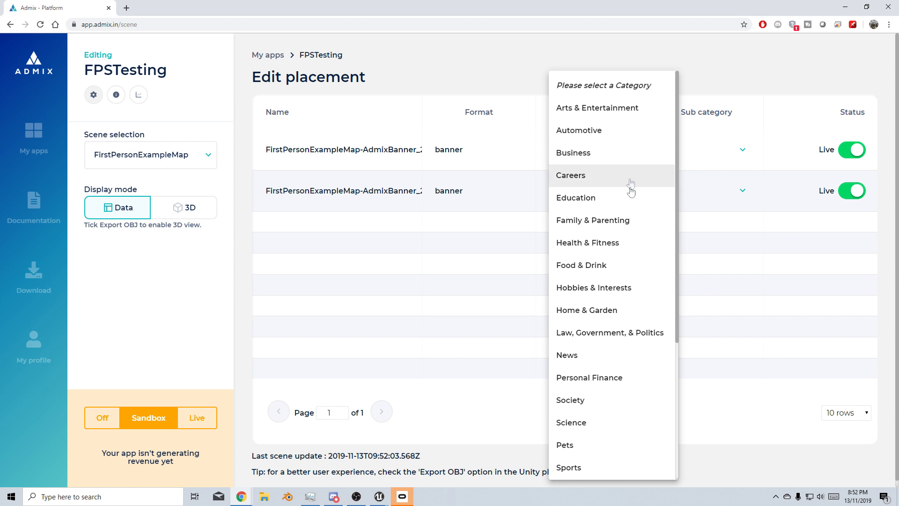
pyautogui.click(599, 264)
pyautogui.click(742, 149)
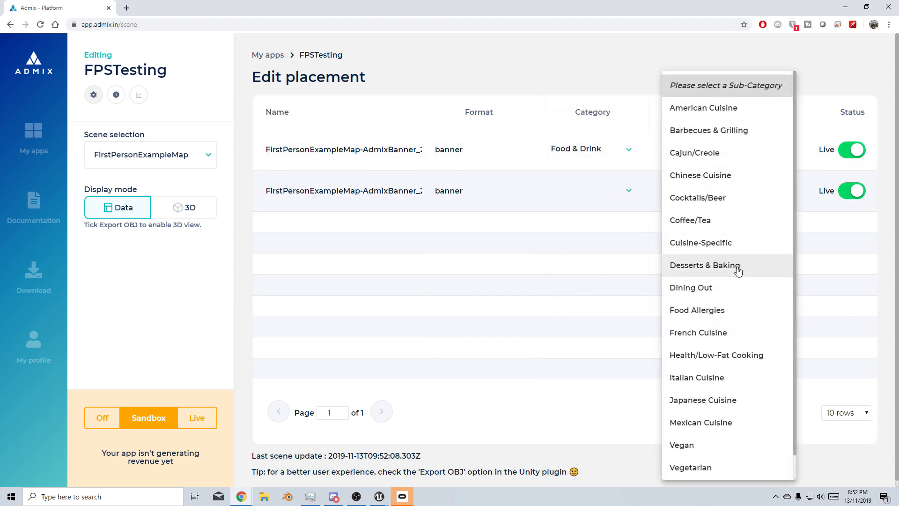
pyautogui.click(739, 265)
# - Set the second banner placement's category to Pets and its sub category to Cats
pyautogui.click(628, 190)
pyautogui.scroll(-3, 627, 193)
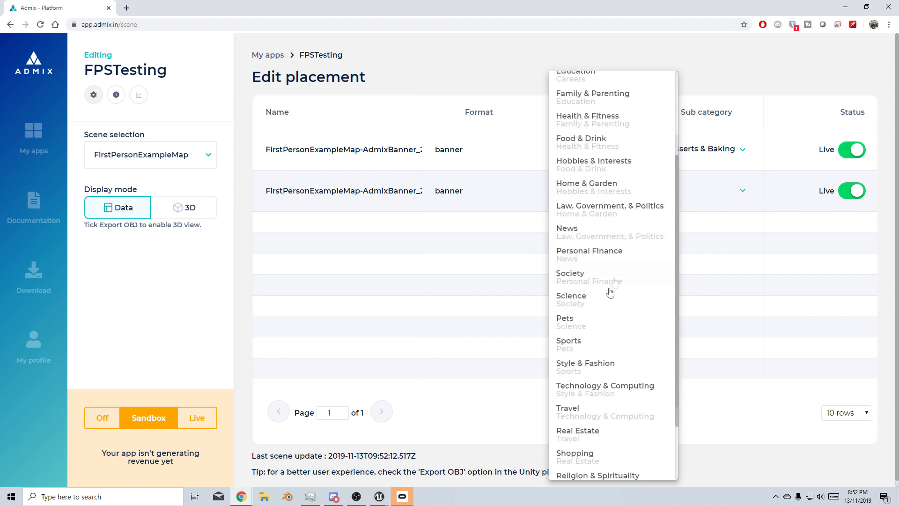
pyautogui.click(592, 302)
pyautogui.click(736, 192)
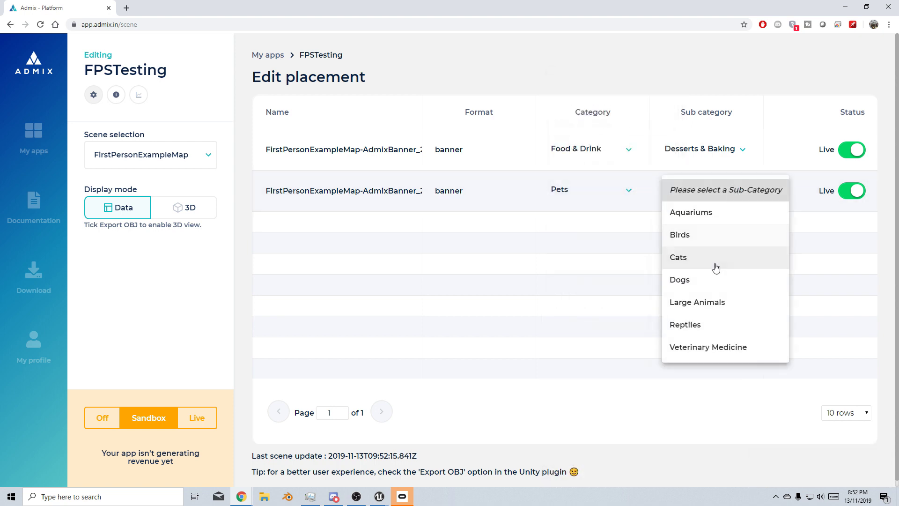
pyautogui.click(715, 266)
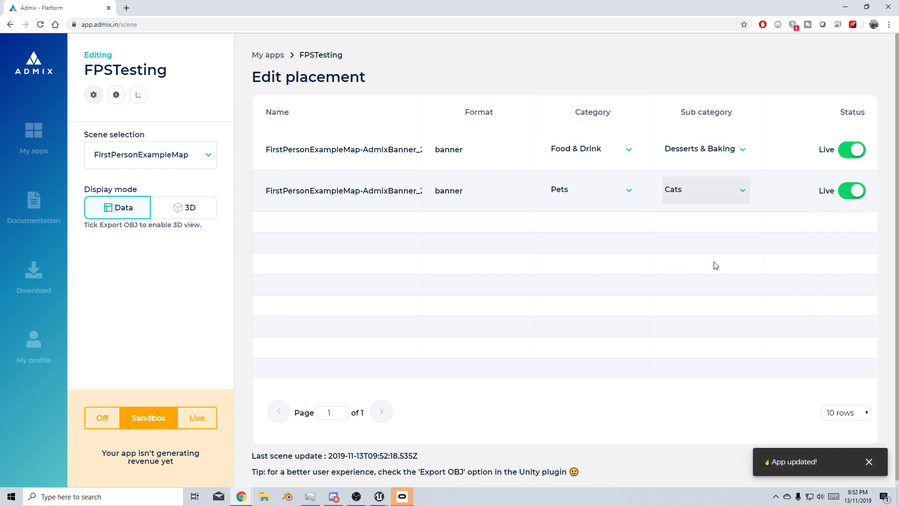
# - Switch to Unreal Editor, play the level and walk up to the two wall banners to check their ads, then return to Admix in Chrome
pyautogui.click(382, 491)
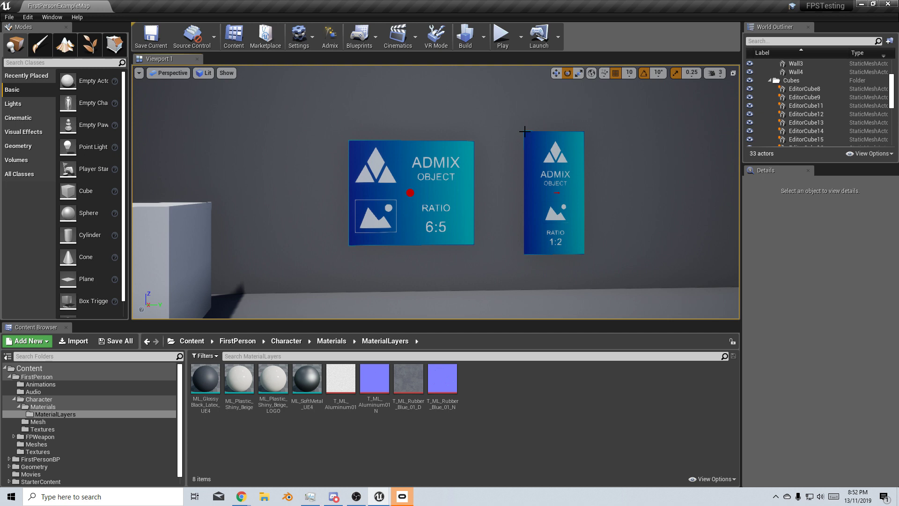
pyautogui.click(502, 35)
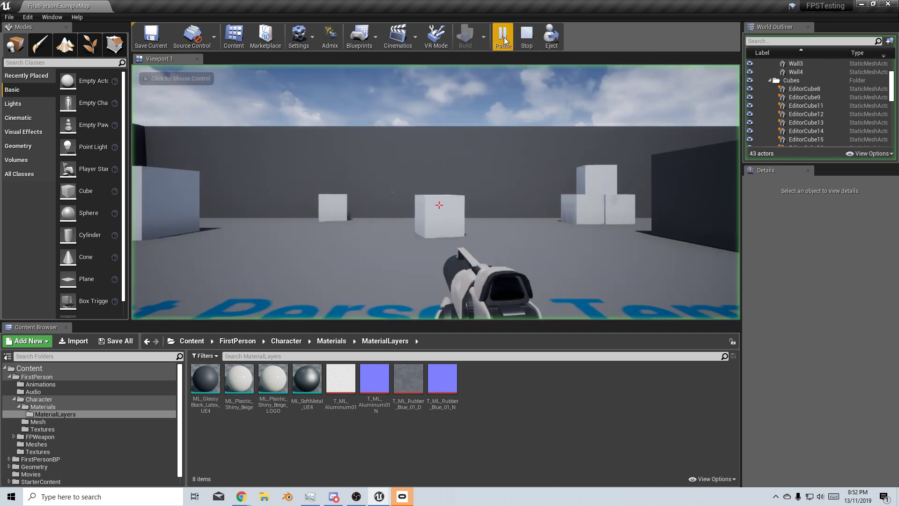
pyautogui.press('w')
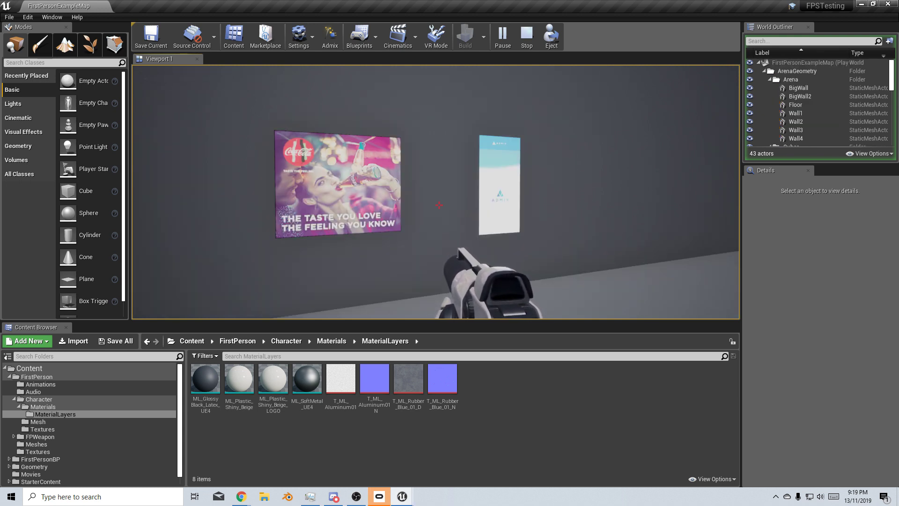
pyautogui.press('d')
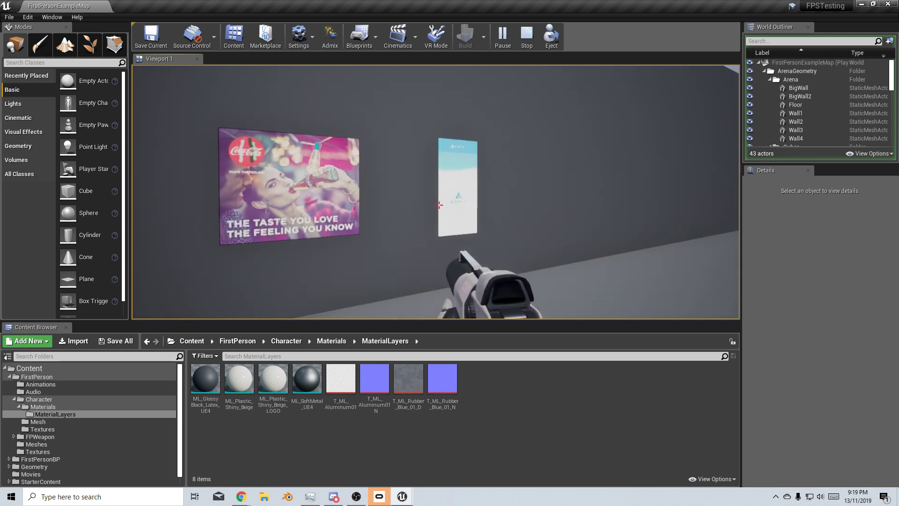
pyautogui.moveTo(439, 205)
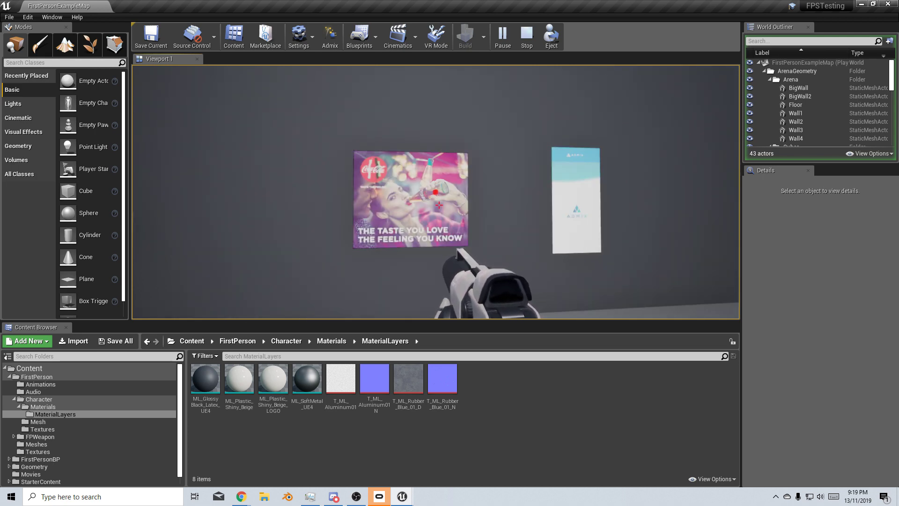
pyautogui.hotkey('alt', 'Tab')
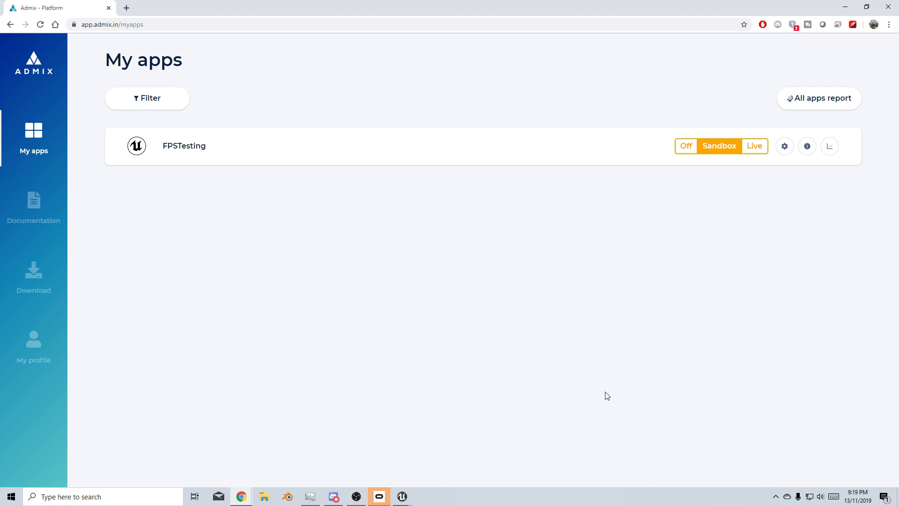